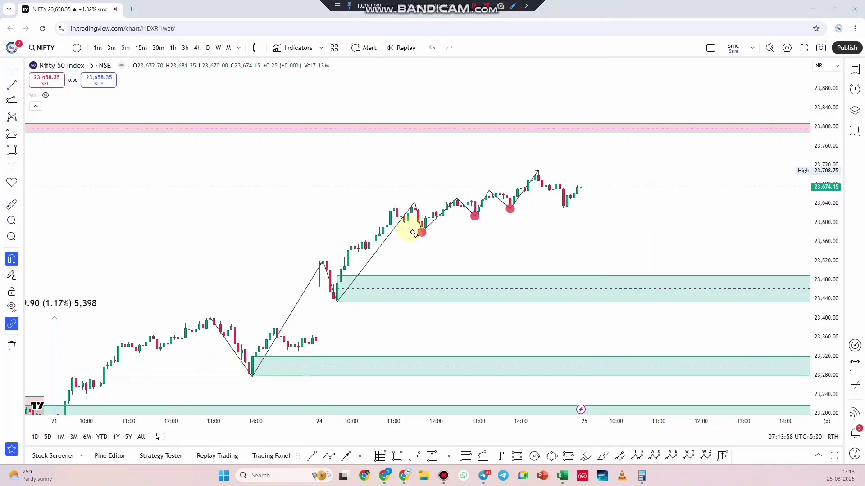
# Step: Sketch freehand price paths and a horizontal stroke around the latest NIFTY candles, then clear the annotations
pyautogui.moveTo(358, 243); pyautogui.dragTo(574, 253)
pyautogui.moveTo(656, 287); pyautogui.dragTo(690, 272)
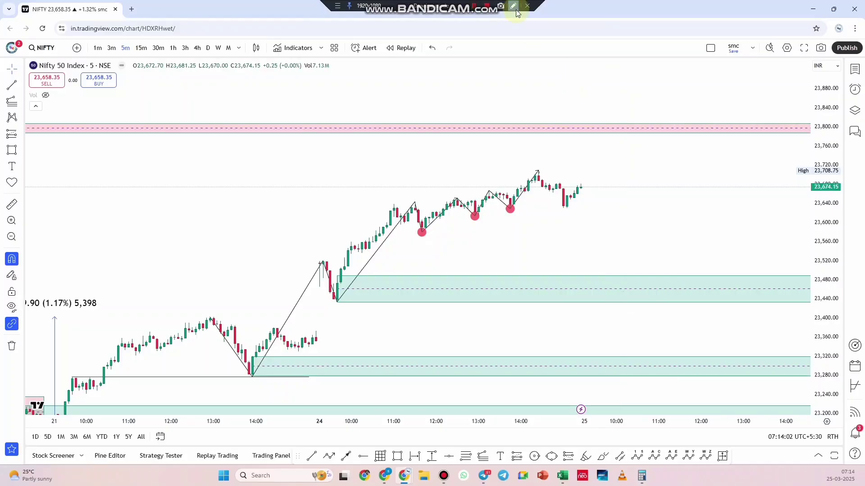
pyautogui.moveTo(579, 185); pyautogui.dragTo(633, 184)
pyautogui.moveTo(542, 292)
pyautogui.mouseDown()
pyautogui.moveTo(554, 275)
pyautogui.moveTo(665, 221)
pyautogui.mouseUp()
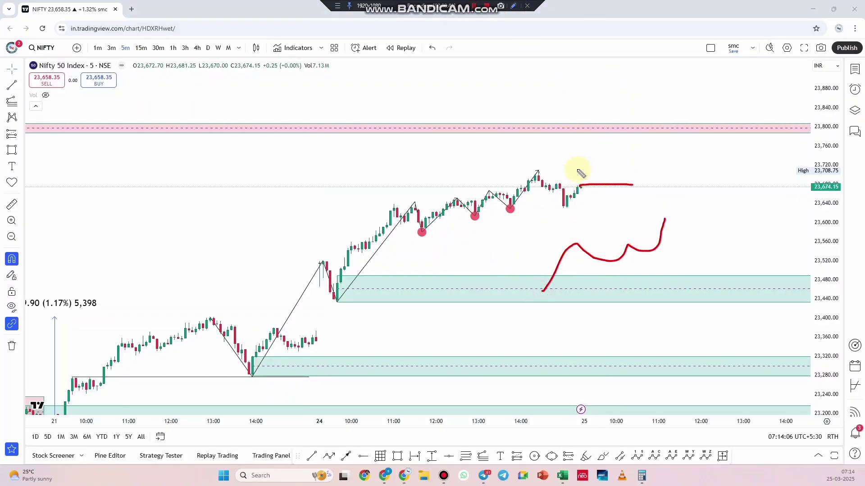
pyautogui.moveTo(581, 185); pyautogui.dragTo(606, 136)
pyautogui.moveTo(493, 191)
pyautogui.mouseDown()
pyautogui.moveTo(532, 182)
pyautogui.moveTo(511, 207)
pyautogui.moveTo(561, 203)
pyautogui.mouseUp()
pyautogui.moveTo(533, 173); pyautogui.dragTo(565, 204)
pyautogui.press('Escape')
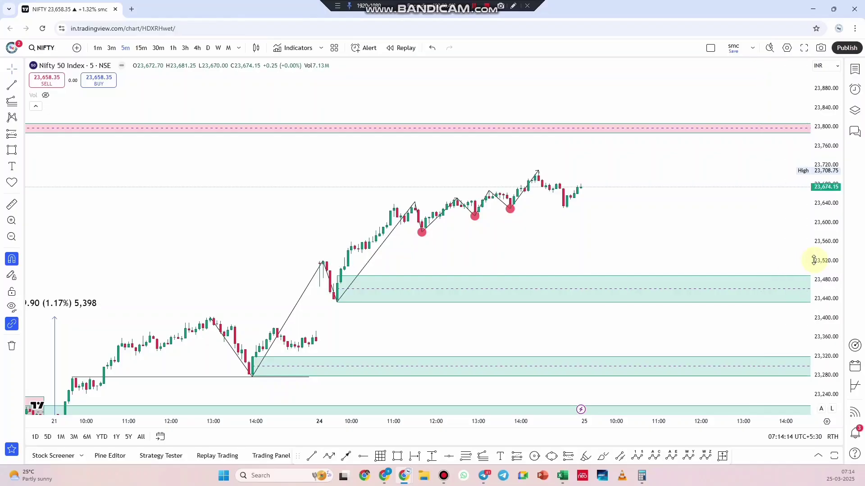
# Step: Draw a zone rectangle from 23,650.70 to 23,628.55 starting at the 24 March 13:45 candle and fill it green
pyautogui.scroll(3, 772, 265)
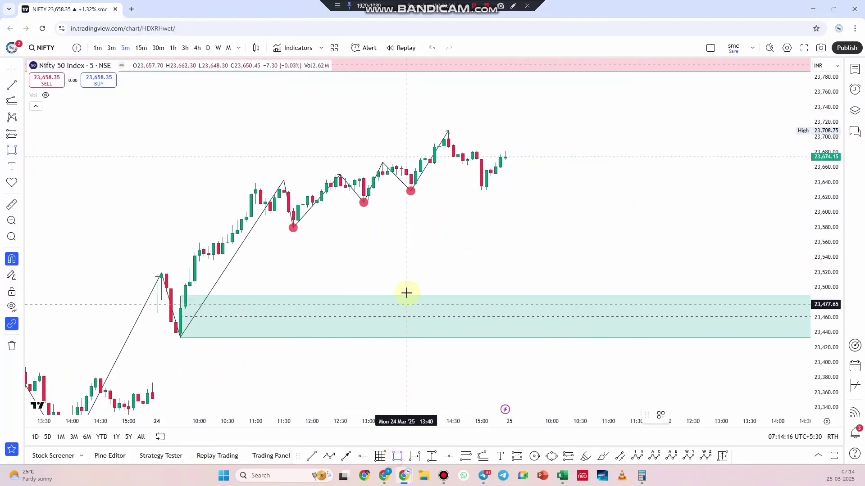
pyautogui.moveTo(411, 174); pyautogui.dragTo(411, 191)
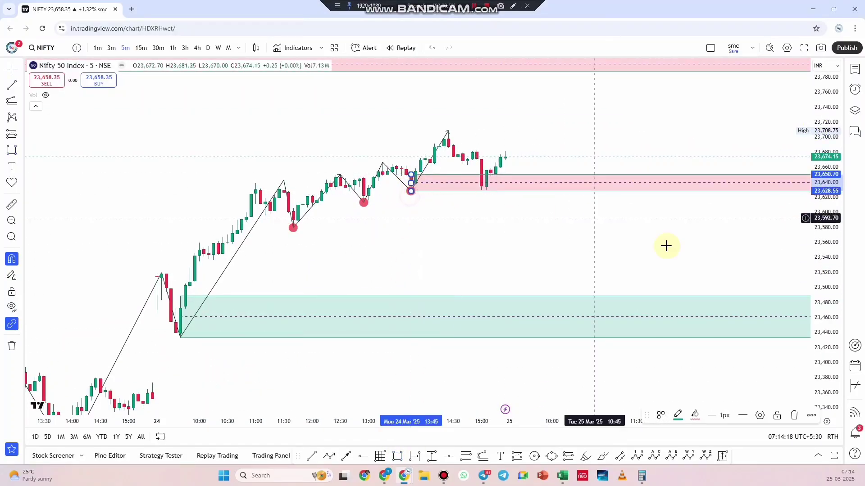
pyautogui.click(697, 416)
pyautogui.click(737, 342)
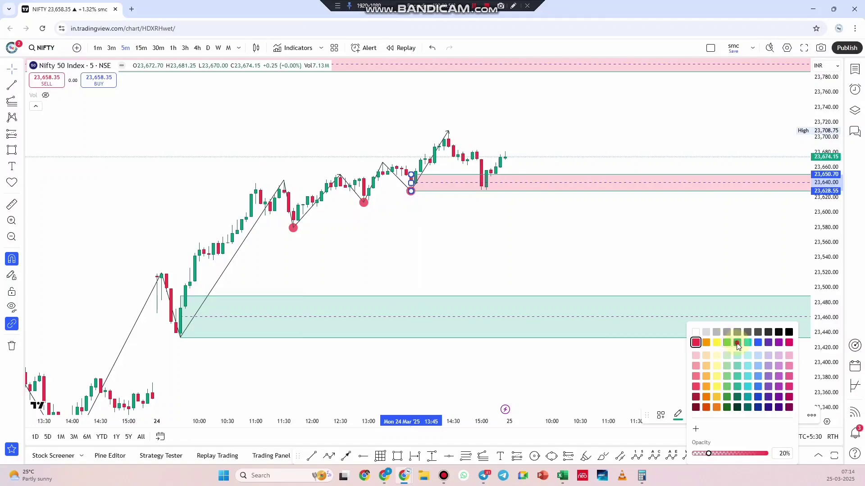
# Step: Sketch the projected rise from the last candle to the red zone near 23,800 freehand, then clear the annotations
pyautogui.click(514, 6)
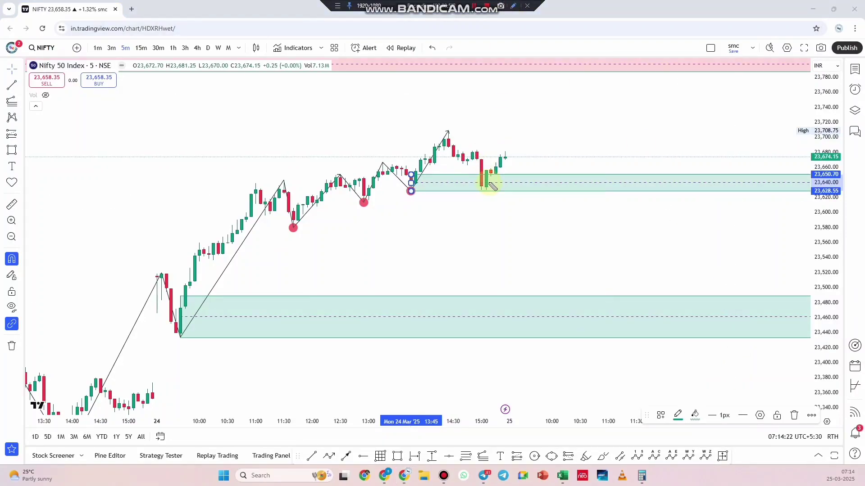
pyautogui.moveTo(518, 245)
pyautogui.mouseDown()
pyautogui.moveTo(550, 232)
pyautogui.moveTo(571, 197)
pyautogui.mouseUp()
pyautogui.moveTo(505, 157); pyautogui.dragTo(560, 64)
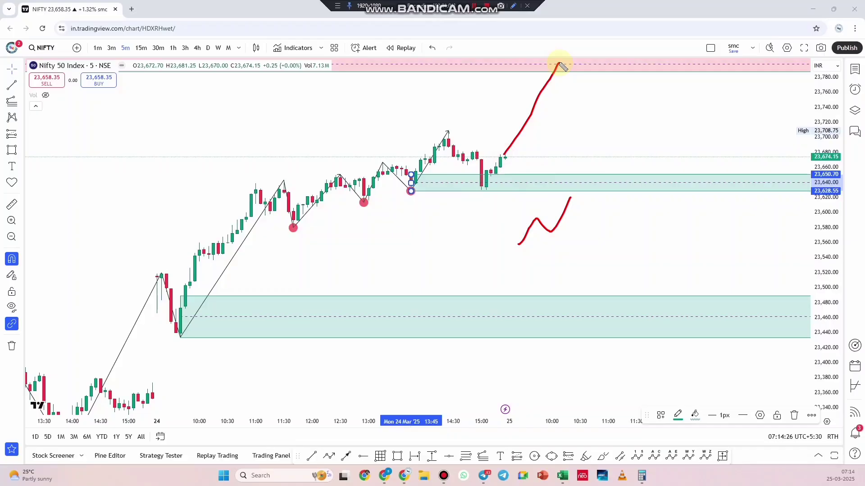
pyautogui.press('Escape')
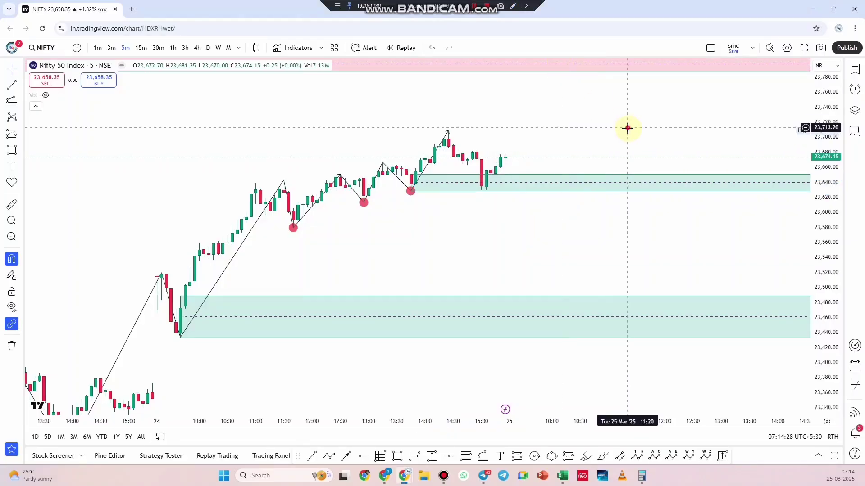
pyautogui.moveTo(628, 127); pyautogui.dragTo(615, 179)
pyautogui.moveTo(483, 210); pyautogui.dragTo(546, 118)
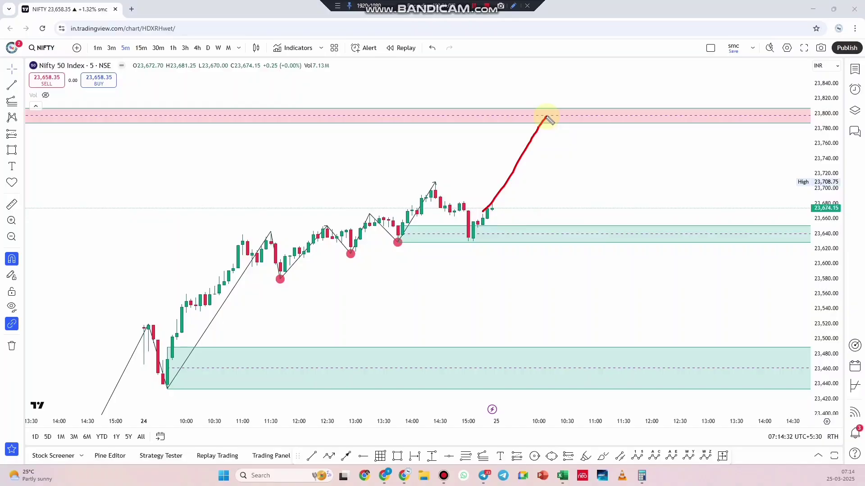
pyautogui.press('Escape')
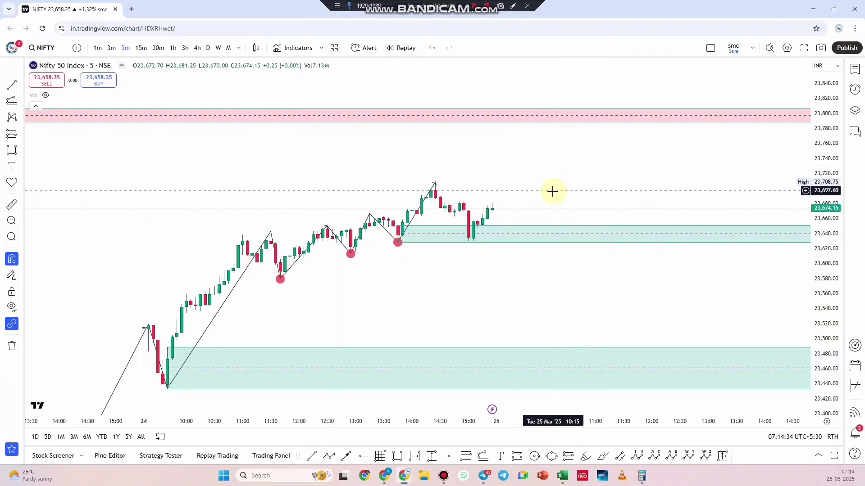
# Step: Switch to the Excel sheet and annotate it freehand: "pe" beside 23700, a box around the Sniper value and a circled 91 below
pyautogui.click(563, 476)
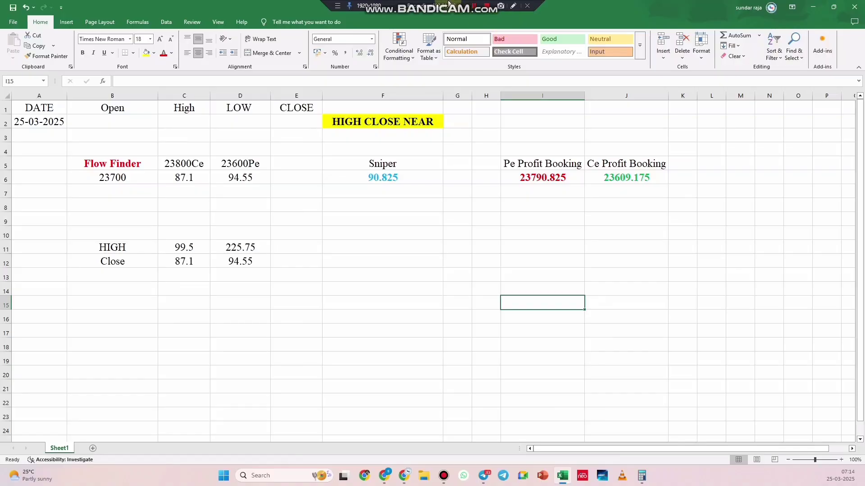
pyautogui.click(513, 7)
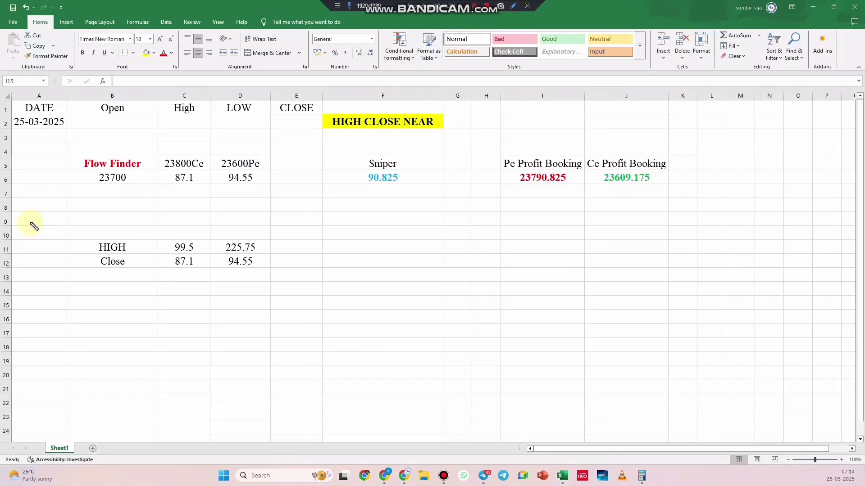
pyautogui.moveTo(134, 179)
pyautogui.mouseDown()
pyautogui.moveTo(136, 188)
pyautogui.moveTo(152, 180)
pyautogui.mouseUp()
pyautogui.moveTo(361, 190)
pyautogui.mouseDown()
pyautogui.moveTo(392, 152)
pyautogui.moveTo(355, 183)
pyautogui.mouseUp()
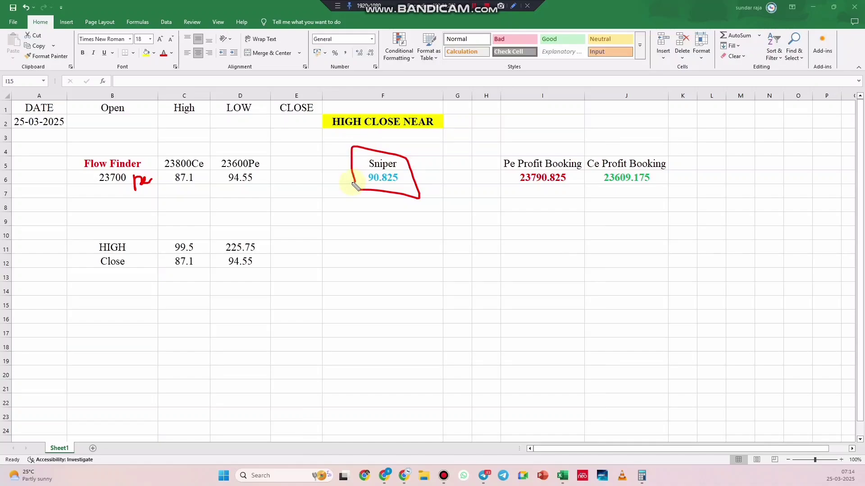
pyautogui.moveTo(406, 251)
pyautogui.mouseDown()
pyautogui.moveTo(400, 260)
pyautogui.moveTo(359, 236)
pyautogui.mouseUp()
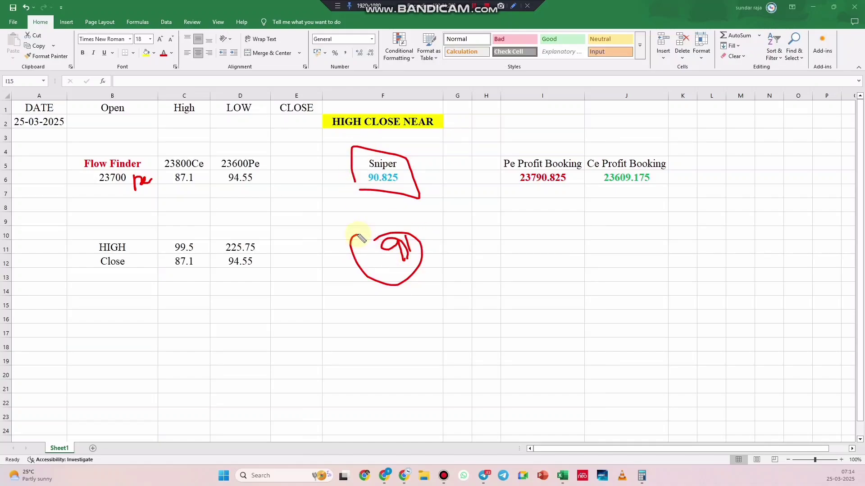
# Step: Undo the freehand box around the Sniper value and the circled 91 below it
pyautogui.hotkey('ctrl', 'z')
pyautogui.hotkey('ctrl', 'z')
pyautogui.hotkey('ctrl', 'z')
pyautogui.hotkey('ctrl', 'z')
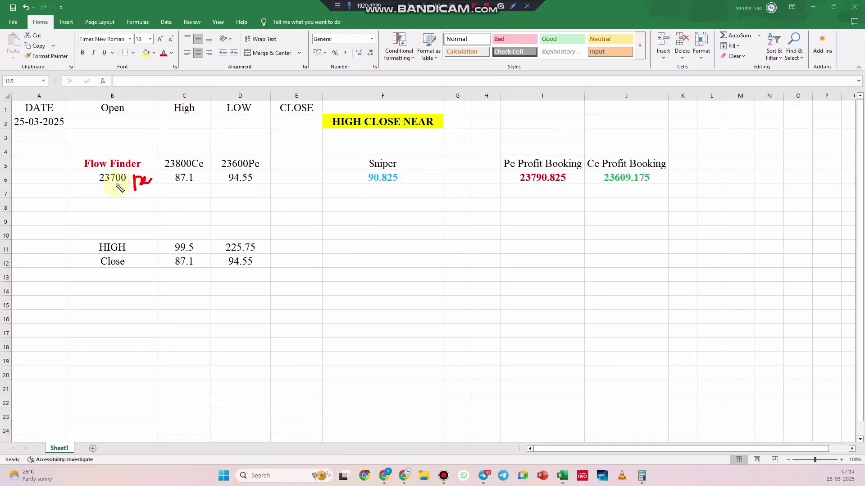
# Step: Circle the Sniper value and write a circled freehand note below it, then clear all annotations
pyautogui.moveTo(365, 188)
pyautogui.mouseDown()
pyautogui.moveTo(388, 189)
pyautogui.moveTo(365, 169)
pyautogui.moveTo(376, 185)
pyautogui.mouseUp()
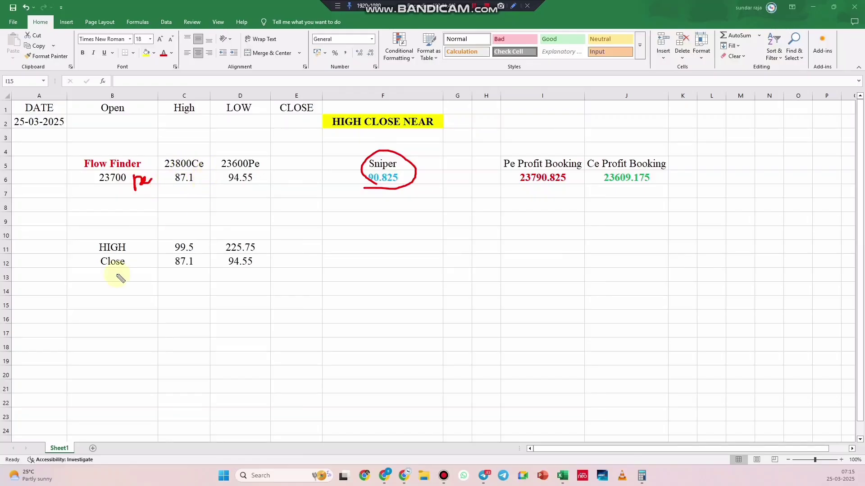
pyautogui.moveTo(408, 252)
pyautogui.mouseDown()
pyautogui.moveTo(418, 285)
pyautogui.moveTo(461, 251)
pyautogui.mouseUp()
pyautogui.moveTo(411, 300)
pyautogui.mouseDown()
pyautogui.moveTo(417, 237)
pyautogui.moveTo(417, 287)
pyautogui.mouseUp()
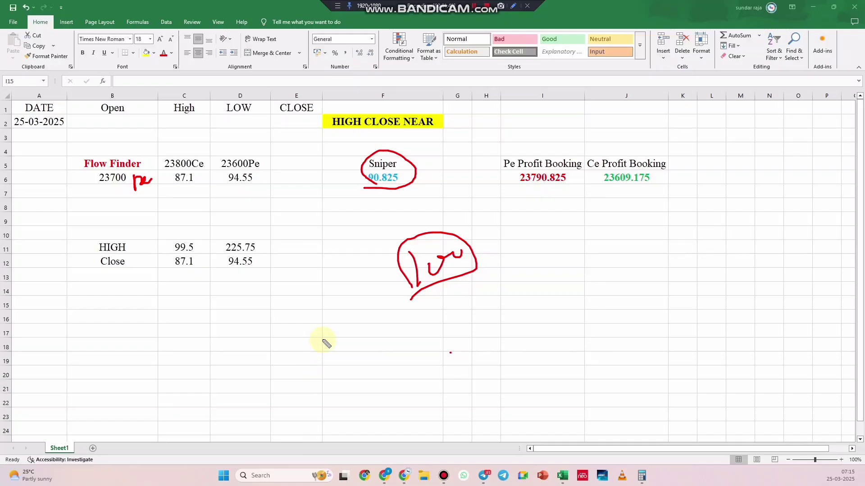
pyautogui.press('Escape')
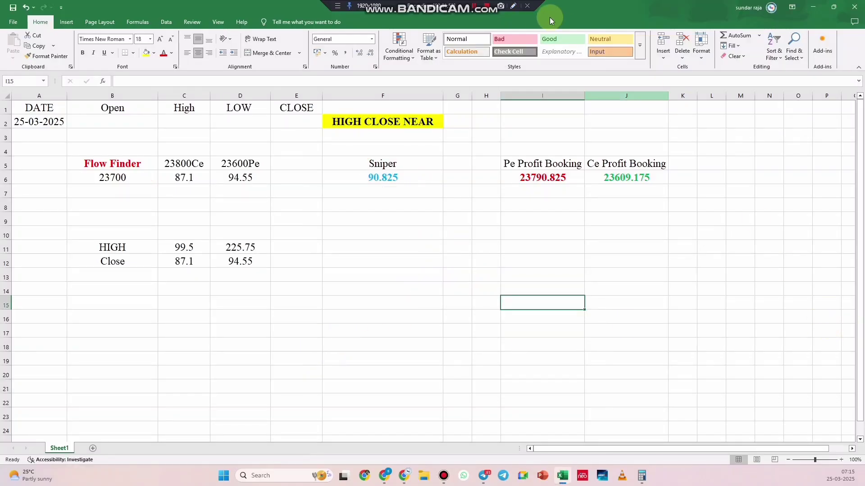
# Step: Sketch freehand strokes over the empty cells below the Sniper value, then clear them
pyautogui.click(513, 5)
pyautogui.moveTo(367, 265)
pyautogui.mouseDown()
pyautogui.moveTo(383, 290)
pyautogui.moveTo(413, 281)
pyautogui.mouseUp()
pyautogui.moveTo(413, 232)
pyautogui.mouseDown()
pyautogui.moveTo(458, 259)
pyautogui.moveTo(498, 241)
pyautogui.mouseUp()
pyautogui.moveTo(386, 298); pyautogui.dragTo(521, 254)
pyautogui.moveTo(501, 290)
pyautogui.mouseDown()
pyautogui.moveTo(515, 307)
pyautogui.moveTo(531, 305)
pyautogui.moveTo(498, 332)
pyautogui.mouseUp()
pyautogui.press('Escape')
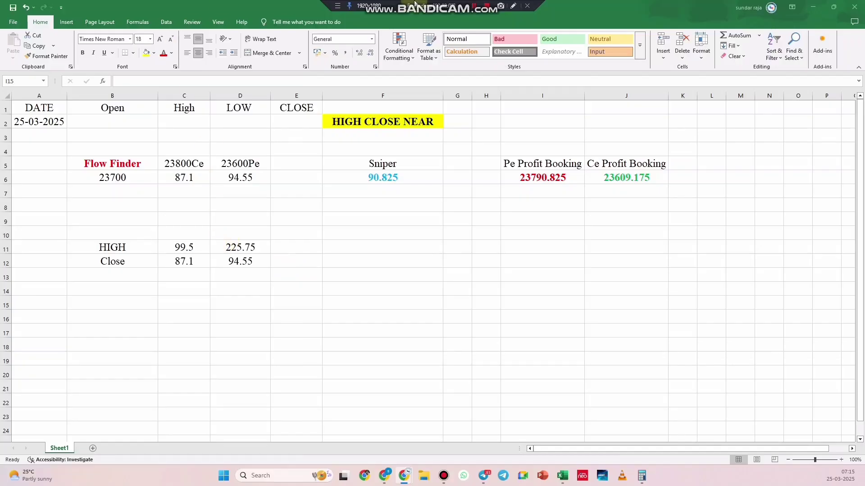
# Step: Write 35 and a boxed note below the profit booking columns, with a descending freehand line passing a handwritten 90
pyautogui.moveTo(448, 206)
pyautogui.mouseDown()
pyautogui.moveTo(456, 236)
pyautogui.moveTo(478, 214)
pyautogui.moveTo(466, 222)
pyautogui.mouseUp()
pyautogui.moveTo(512, 201); pyautogui.dragTo(500, 219)
pyautogui.moveTo(501, 288)
pyautogui.mouseDown()
pyautogui.moveTo(521, 290)
pyautogui.moveTo(550, 247)
pyautogui.moveTo(599, 228)
pyautogui.moveTo(624, 241)
pyautogui.moveTo(627, 231)
pyautogui.mouseUp()
pyautogui.moveTo(586, 258)
pyautogui.mouseDown()
pyautogui.moveTo(622, 199)
pyautogui.moveTo(586, 251)
pyautogui.mouseUp()
pyautogui.moveTo(452, 230)
pyautogui.mouseDown()
pyautogui.moveTo(503, 299)
pyautogui.moveTo(525, 294)
pyautogui.moveTo(565, 342)
pyautogui.mouseUp()
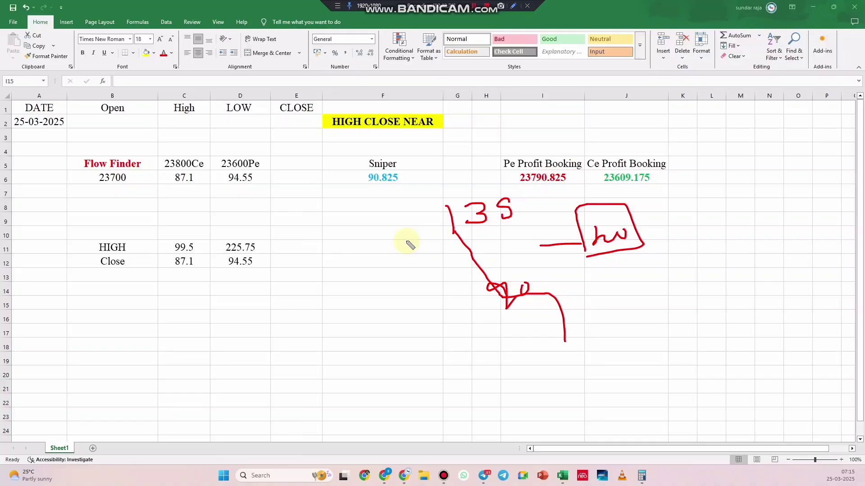
# Step: Circle the 99.5 high with a rising arrow, box the handwritten 90 and write another circled 90, then clear the annotations
pyautogui.moveTo(181, 236)
pyautogui.mouseDown()
pyautogui.moveTo(213, 233)
pyautogui.moveTo(232, 211)
pyautogui.mouseUp()
pyautogui.moveTo(215, 209)
pyautogui.mouseDown()
pyautogui.moveTo(240, 203)
pyautogui.moveTo(243, 216)
pyautogui.mouseUp()
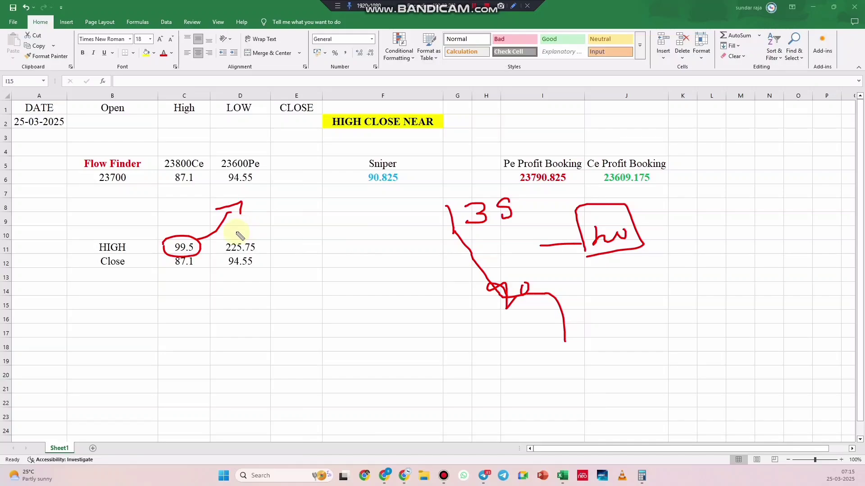
pyautogui.moveTo(484, 285)
pyautogui.mouseDown()
pyautogui.moveTo(467, 293)
pyautogui.moveTo(463, 283)
pyautogui.mouseUp()
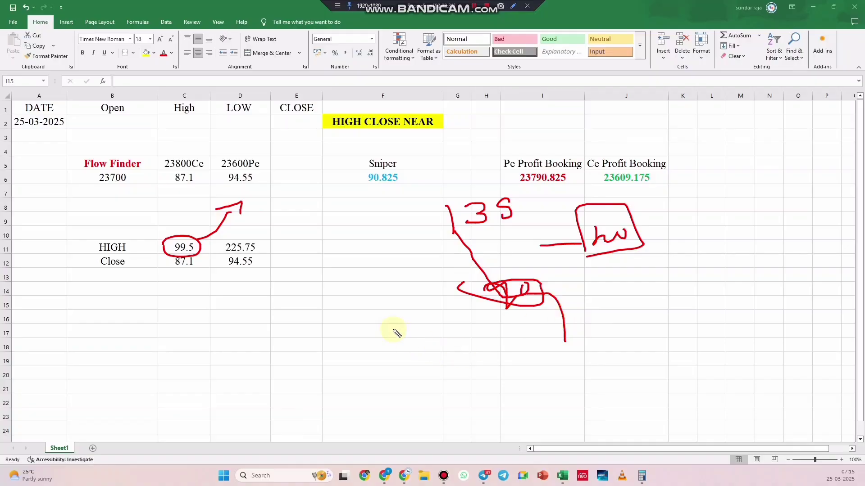
pyautogui.moveTo(393, 318)
pyautogui.mouseDown()
pyautogui.moveTo(386, 330)
pyautogui.moveTo(423, 318)
pyautogui.moveTo(432, 333)
pyautogui.moveTo(379, 325)
pyautogui.mouseUp()
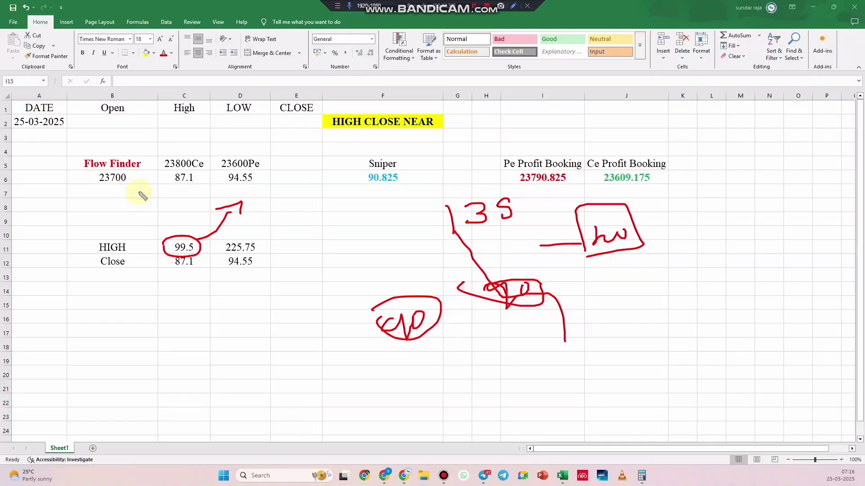
pyautogui.press('Escape')
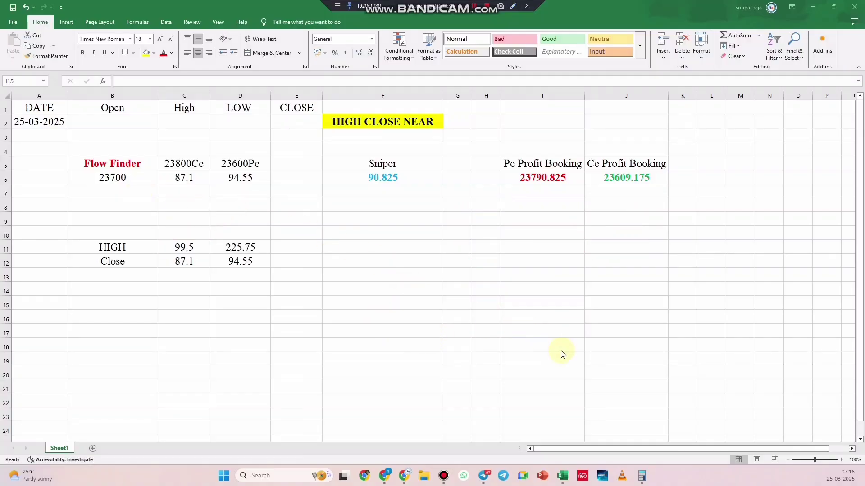
# Step: Open Calculator over the sheet and handwrite a circled 72 with an underlined 9.08 beneath it
pyautogui.click(642, 476)
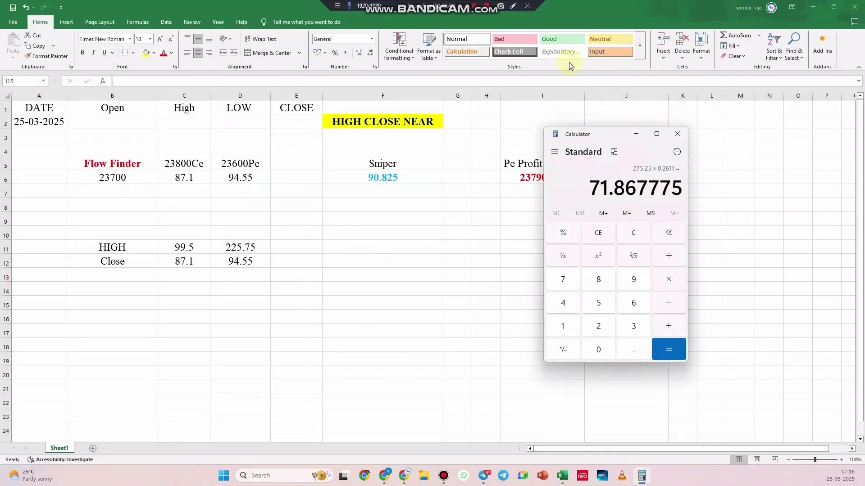
pyautogui.click(515, 7)
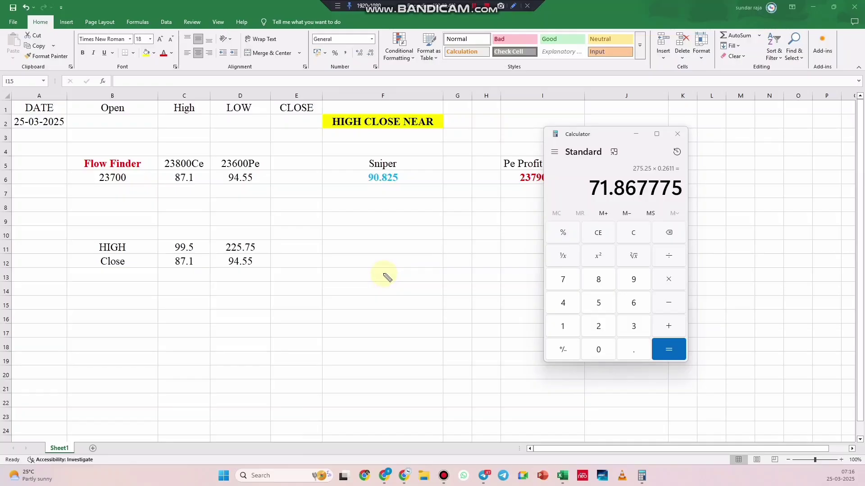
pyautogui.moveTo(316, 259)
pyautogui.mouseDown()
pyautogui.moveTo(351, 247)
pyautogui.moveTo(358, 285)
pyautogui.moveTo(337, 292)
pyautogui.mouseUp()
pyautogui.moveTo(369, 243); pyautogui.dragTo(320, 285)
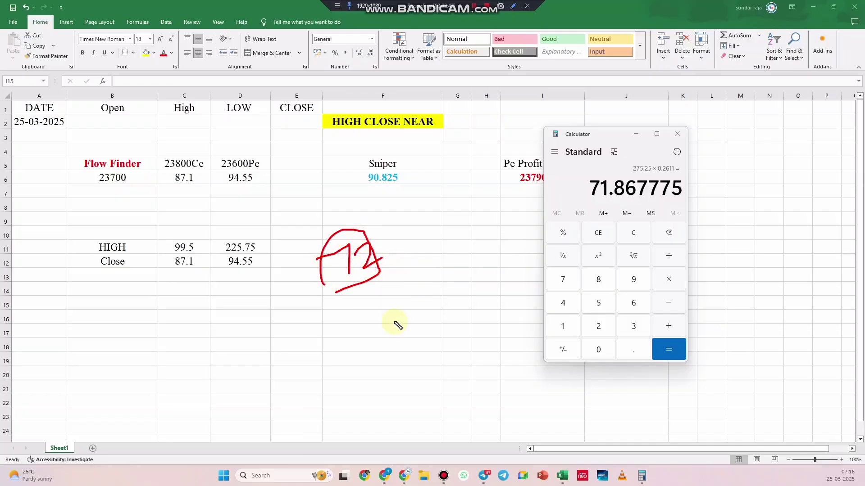
pyautogui.moveTo(349, 316)
pyautogui.mouseDown()
pyautogui.moveTo(359, 329)
pyautogui.moveTo(371, 318)
pyautogui.moveTo(391, 332)
pyautogui.mouseUp()
pyautogui.moveTo(344, 347); pyautogui.dragTo(420, 335)
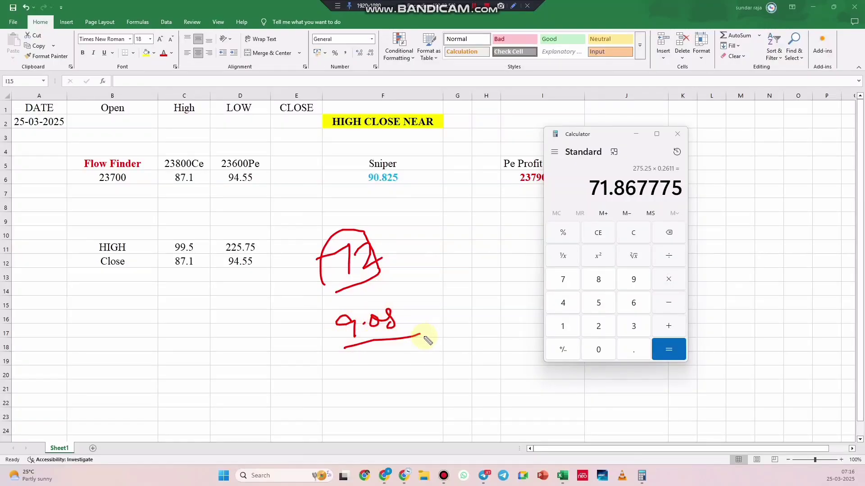
# Step: Add a plus sign and a dash beside the handwritten numbers and sketch a zigzag between two horizontal lines
pyautogui.moveTo(393, 255)
pyautogui.mouseDown()
pyautogui.moveTo(421, 244)
pyautogui.moveTo(422, 259)
pyautogui.mouseUp()
pyautogui.moveTo(432, 308); pyautogui.dragTo(466, 307)
pyautogui.moveTo(731, 320); pyautogui.dragTo(837, 322)
pyautogui.moveTo(736, 411); pyautogui.dragTo(816, 402)
pyautogui.moveTo(749, 407)
pyautogui.mouseDown()
pyautogui.moveTo(777, 356)
pyautogui.moveTo(810, 356)
pyautogui.moveTo(828, 387)
pyautogui.moveTo(837, 334)
pyautogui.mouseUp()
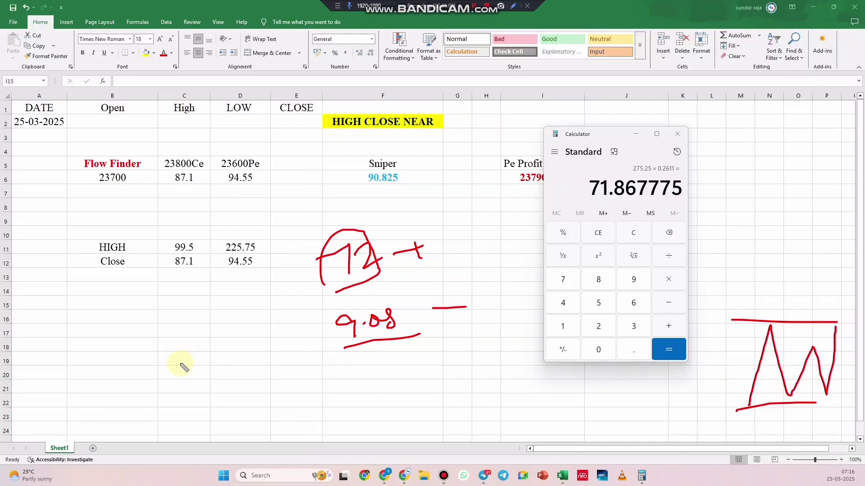
# Step: Handwrite CE and PE headings divided by a slanted line, with two short dashes under each
pyautogui.moveTo(195, 309); pyautogui.dragTo(182, 363)
pyautogui.moveTo(135, 318); pyautogui.dragTo(225, 298)
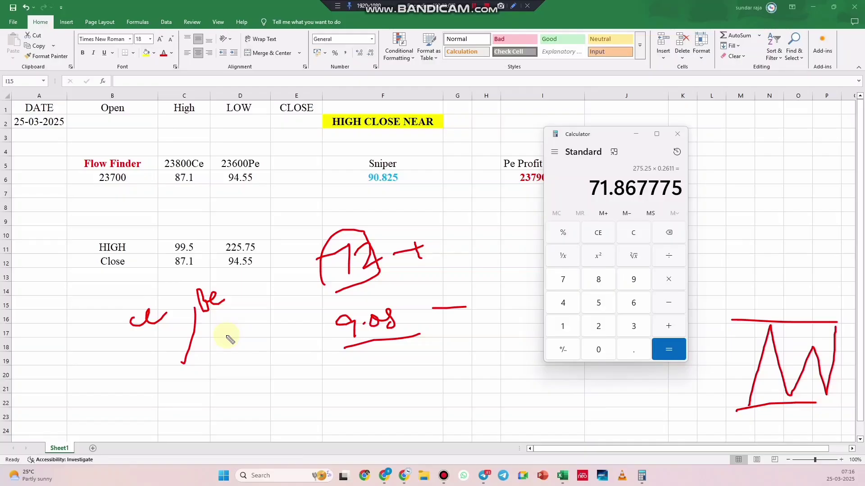
pyautogui.moveTo(138, 341); pyautogui.dragTo(156, 341)
pyautogui.moveTo(139, 373); pyautogui.dragTo(159, 366)
pyautogui.moveTo(226, 337)
pyautogui.mouseDown()
pyautogui.moveTo(244, 335)
pyautogui.moveTo(222, 357)
pyautogui.mouseUp()
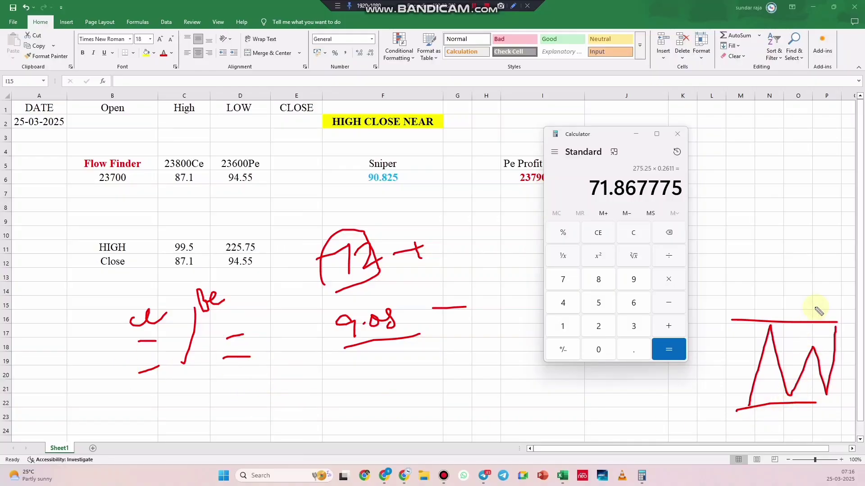
# Step: Add further freehand strokes over the zigzag, below the handwritten 9.08 and under the CE and PE notes
pyautogui.moveTo(786, 342); pyautogui.dragTo(802, 280)
pyautogui.moveTo(445, 396)
pyautogui.mouseDown()
pyautogui.moveTo(462, 373)
pyautogui.moveTo(531, 384)
pyautogui.moveTo(509, 362)
pyautogui.mouseUp()
pyautogui.moveTo(137, 413); pyautogui.dragTo(229, 410)
pyautogui.moveTo(152, 444)
pyautogui.mouseDown()
pyautogui.moveTo(243, 450)
pyautogui.moveTo(217, 457)
pyautogui.mouseUp()
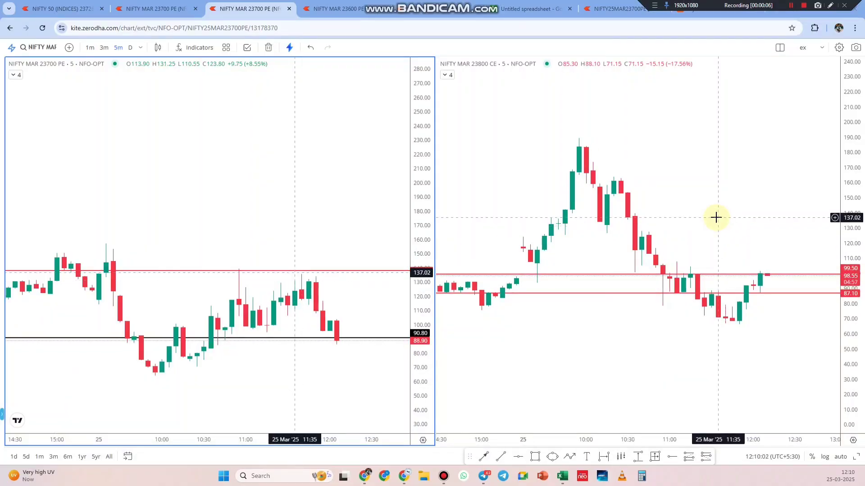
# Step: Annotate the early 25 March candles and the following drop on the NIFTY MAR 23700 PE chart freehand
pyautogui.click(829, 6)
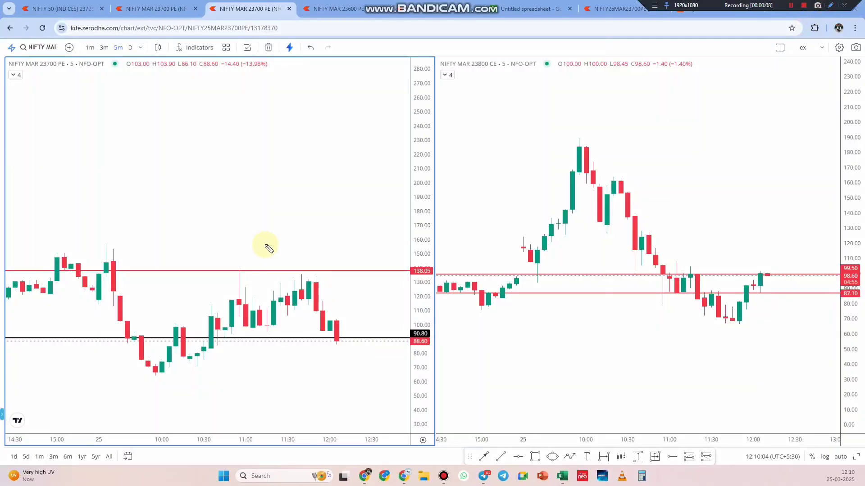
pyautogui.moveTo(95, 307)
pyautogui.mouseDown()
pyautogui.moveTo(118, 298)
pyautogui.moveTo(108, 251)
pyautogui.moveTo(100, 293)
pyautogui.mouseUp()
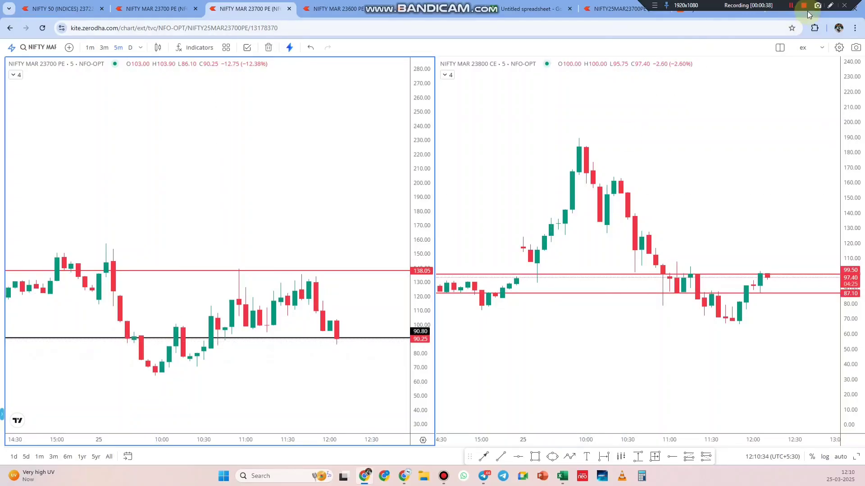
pyautogui.moveTo(109, 256); pyautogui.dragTo(140, 333)
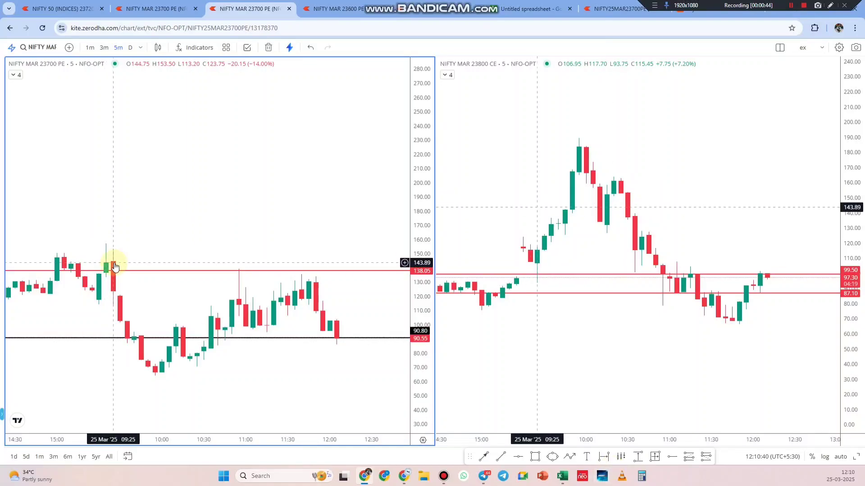
# Step: Place a horizontal ray at the 09:30 candle on the NIFTY MAR 23800 CE chart and adjust it to 124.80
pyautogui.click(543, 240)
pyautogui.hotkey('alt', 'j')
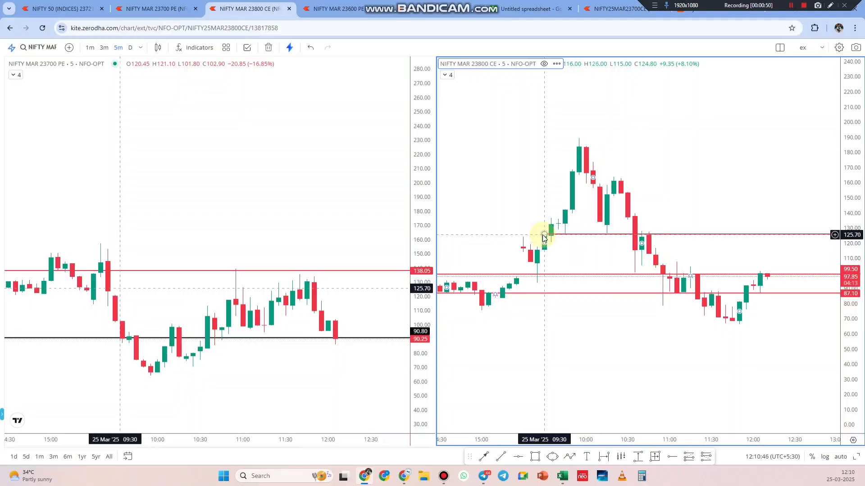
pyautogui.moveTo(543, 233); pyautogui.dragTo(546, 236)
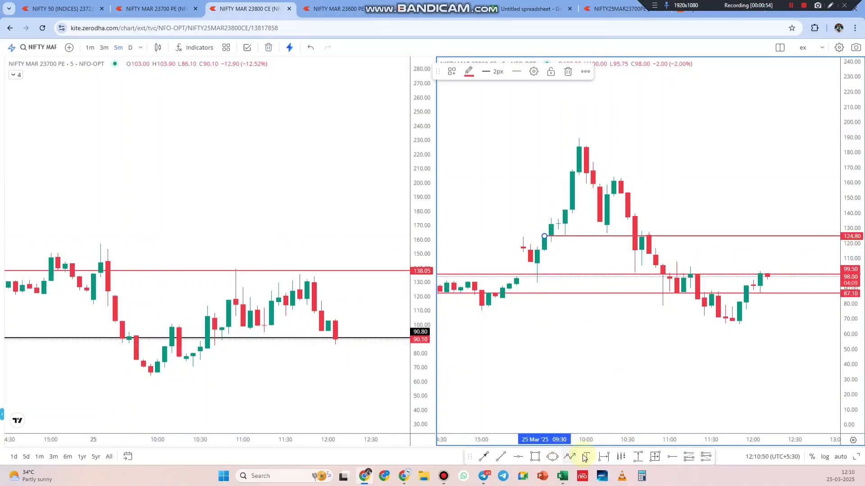
# Step: Draw a price range of about 45 points from the 124.80 ray up to the tall green candle before 10:00
pyautogui.click(638, 457)
pyautogui.click(545, 236)
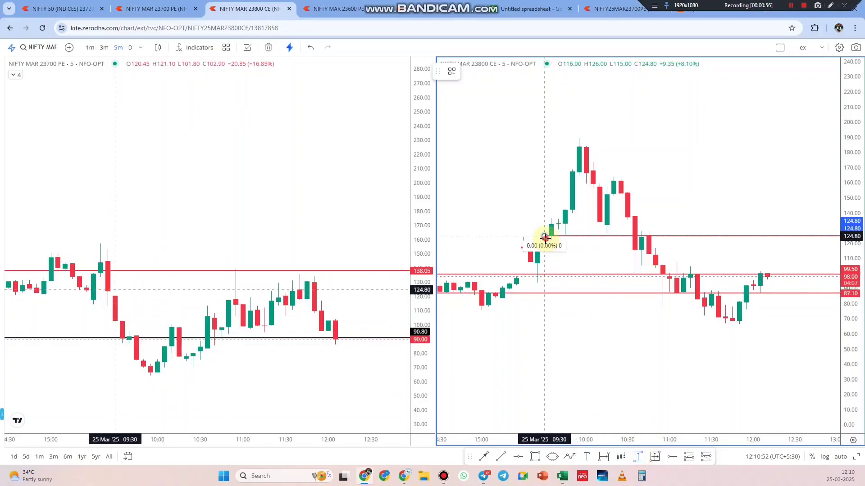
pyautogui.click(572, 167)
pyautogui.click(713, 83)
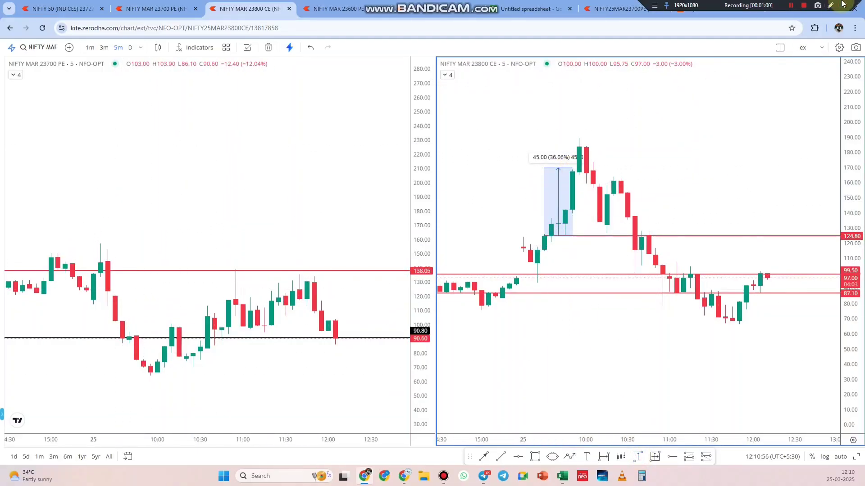